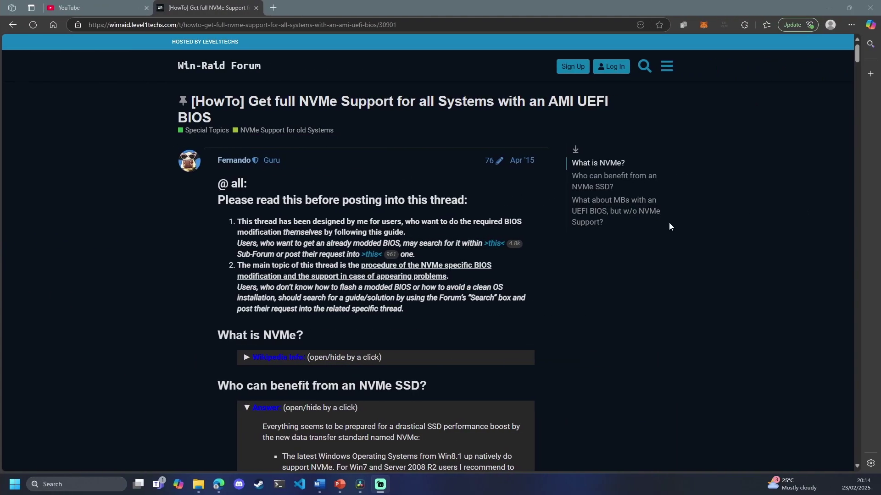
Search Google for 'uefitool coderush' and start the UEFITool download from MajorGeeks
scroll(759, 205, "down", 5)
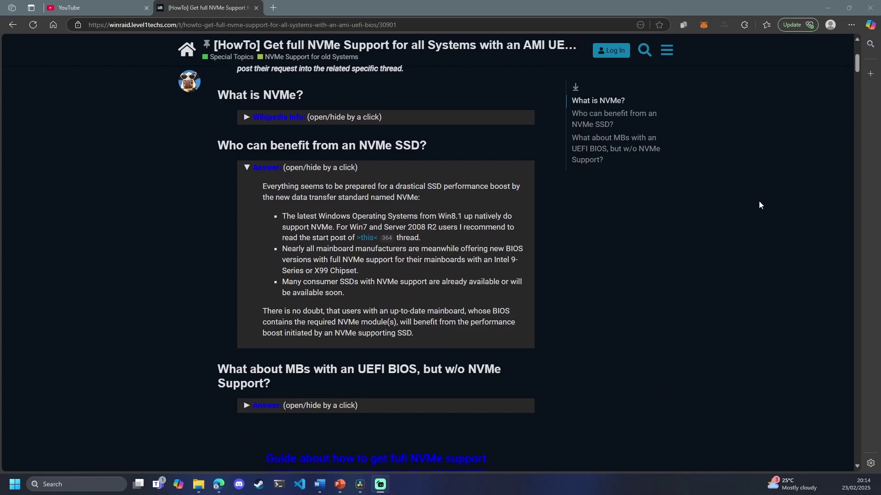
scroll(759, 205, "down", 7)
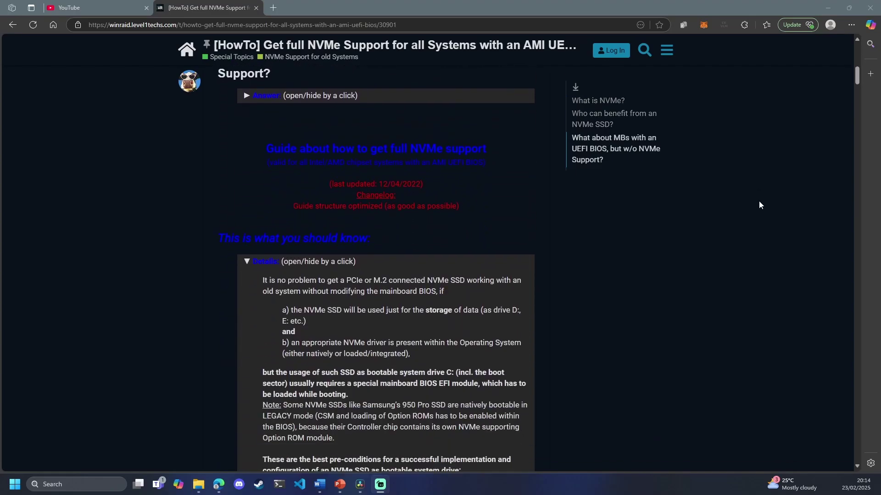
scroll(759, 205, "down", 8)
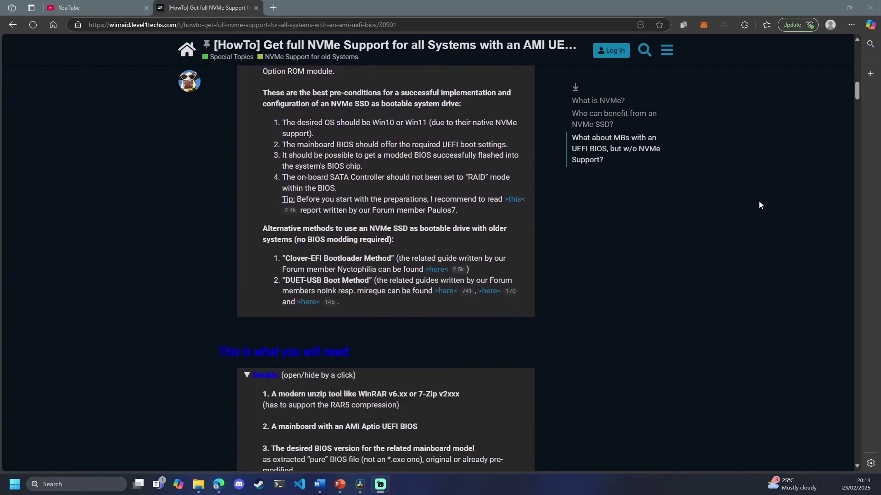
scroll(759, 205, "down", 9)
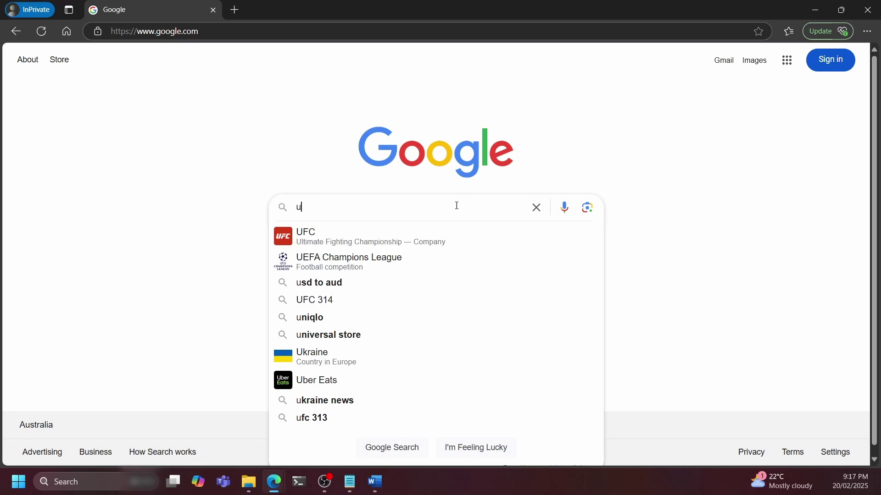
type("efito")
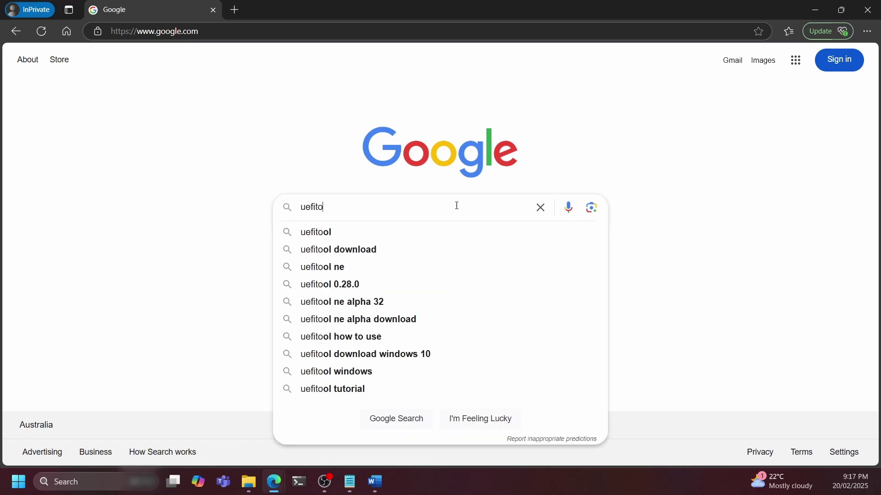
type("ol coderush")
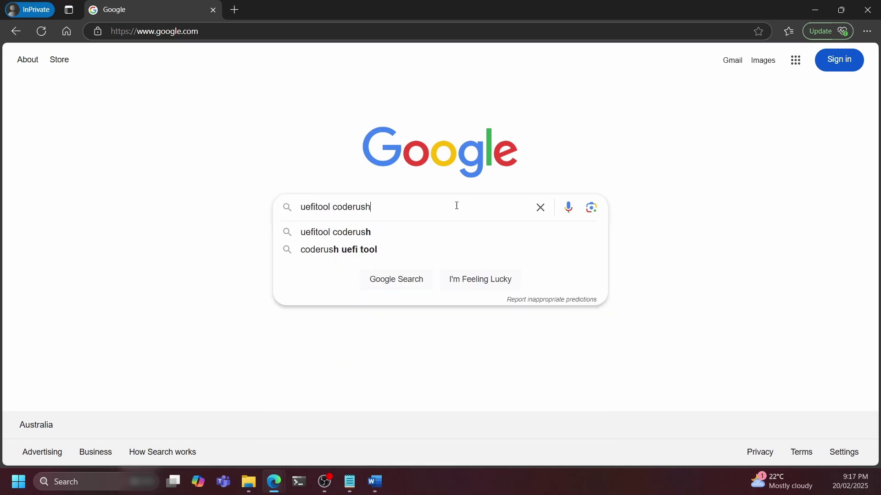
key("Return")
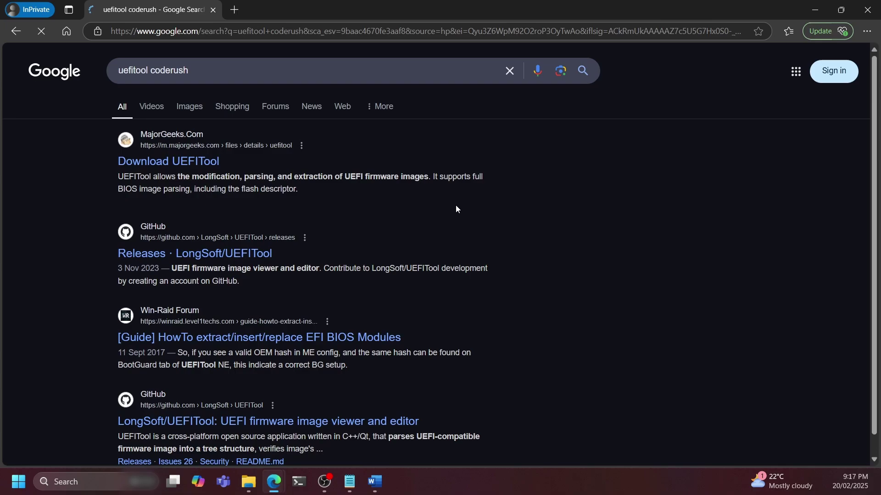
left_click(191, 167)
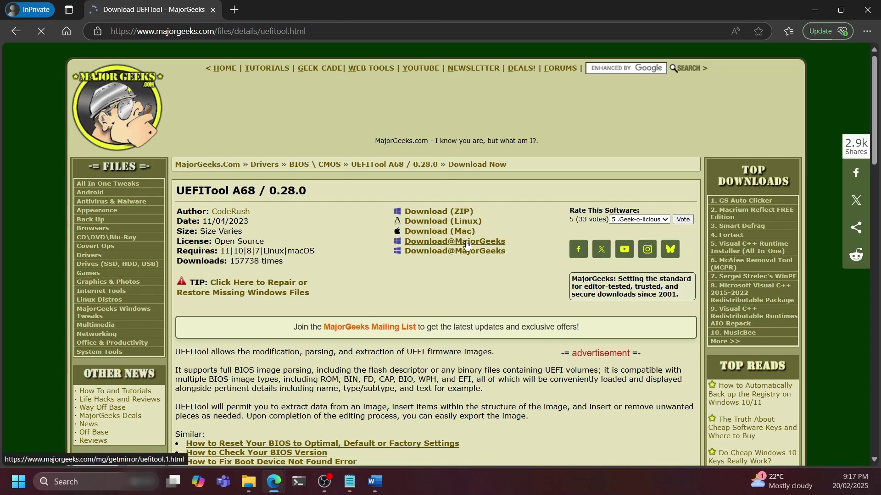
left_click(466, 243)
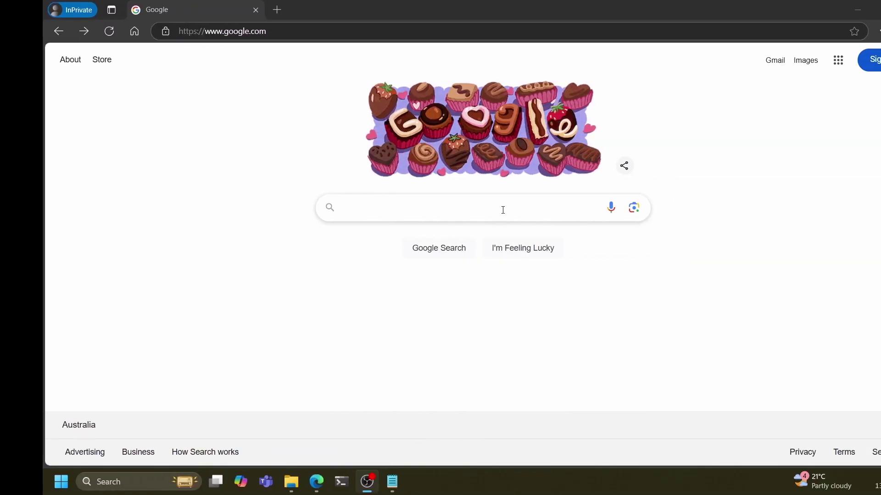
Search Google for 'x9dri-ln4f+ bios' and open the Supermicro MBD-X9DRi-LN4F+ BIOS page
left_click(461, 210)
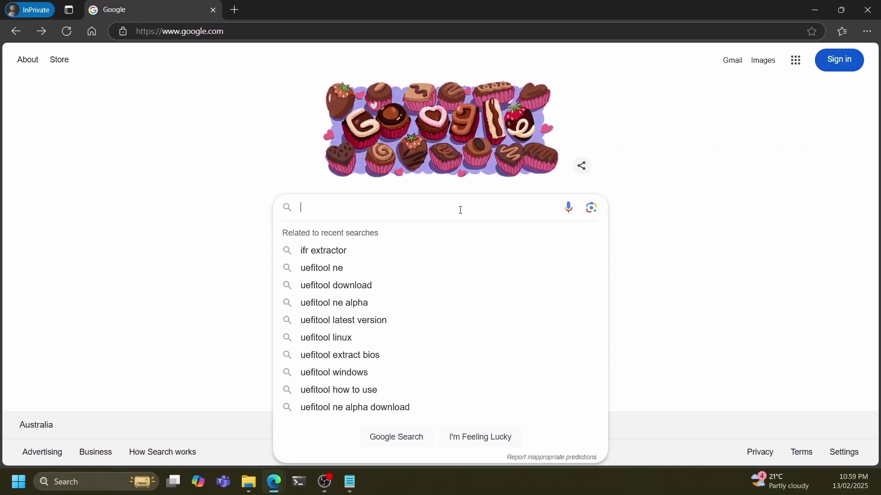
type("x9dr")
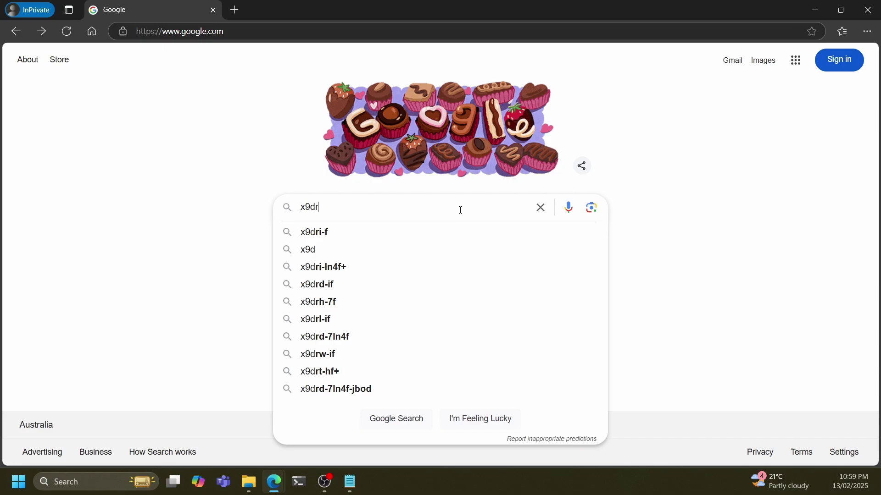
type("i-")
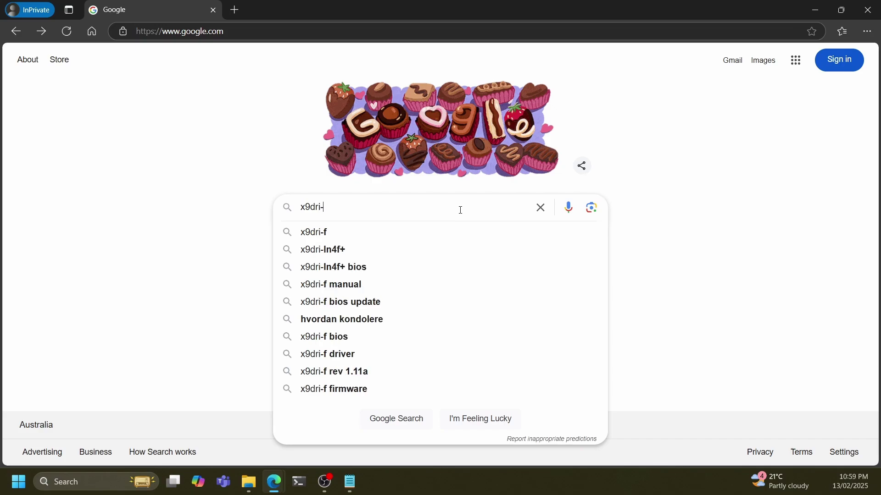
type("ln4f")
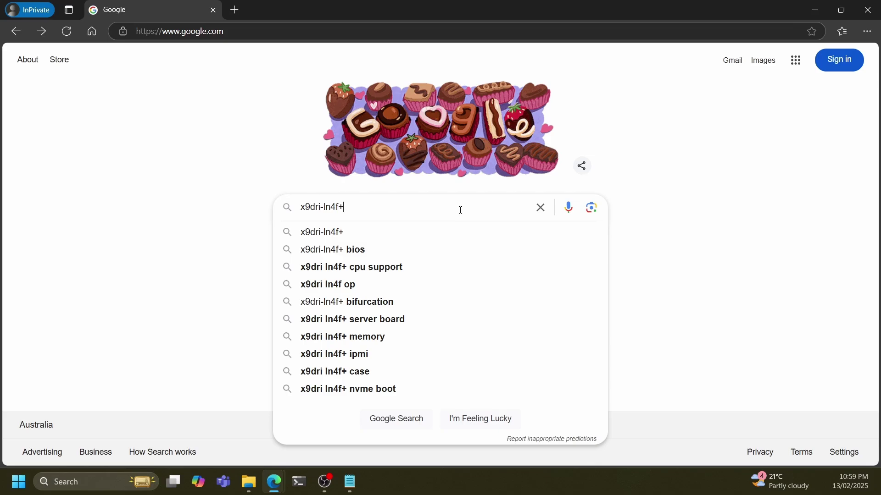
type("+ bios")
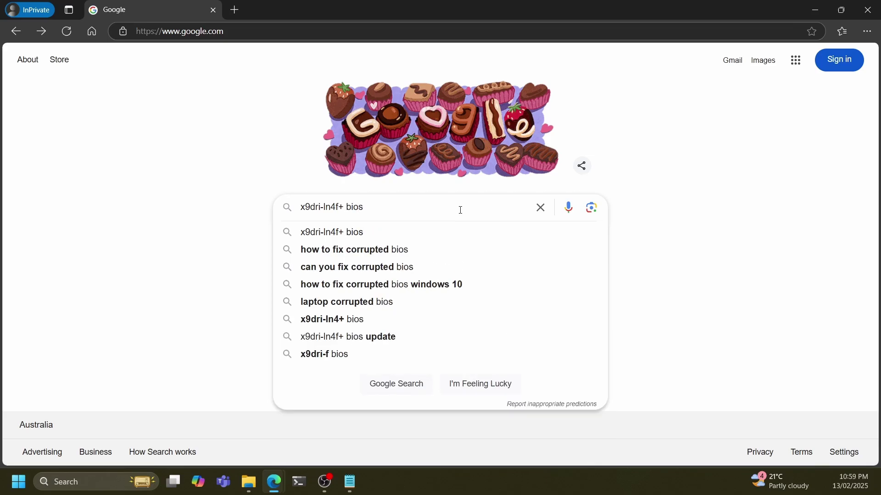
key("Return")
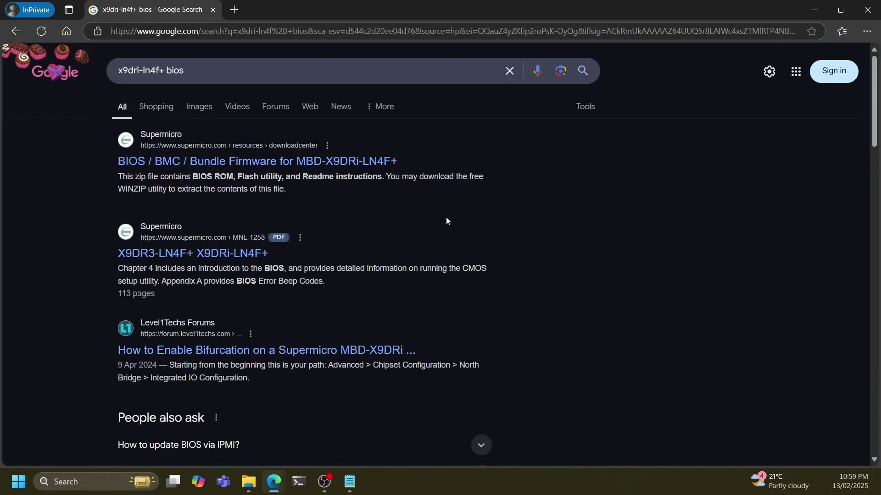
left_click(232, 168)
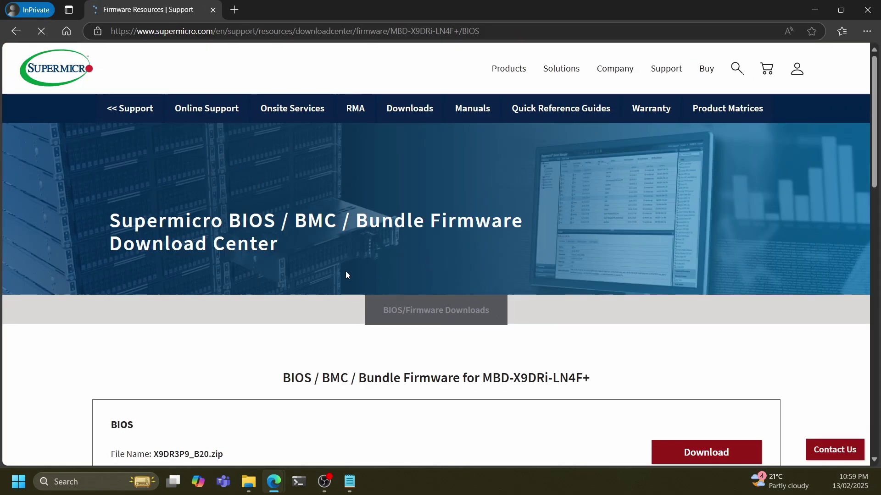
Accept cookies and download X9DR3P9_B20.zip, continuing as a guest
scroll(345, 275, "down", 5)
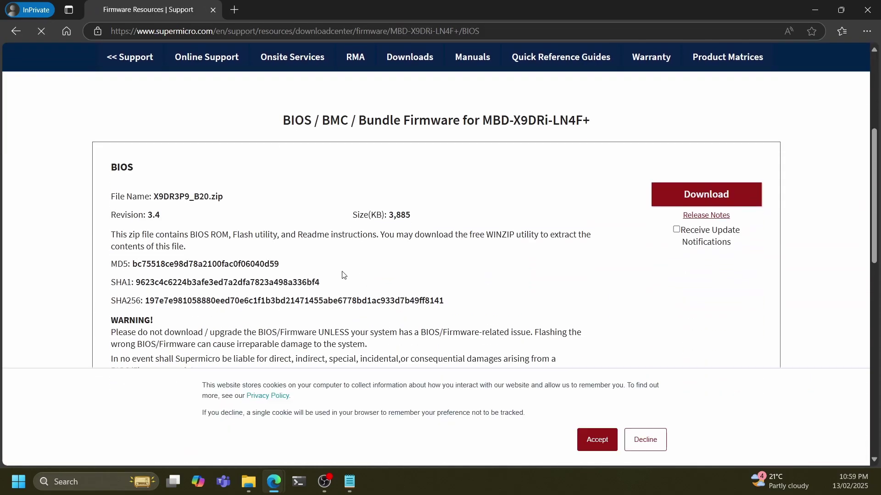
left_click(608, 448)
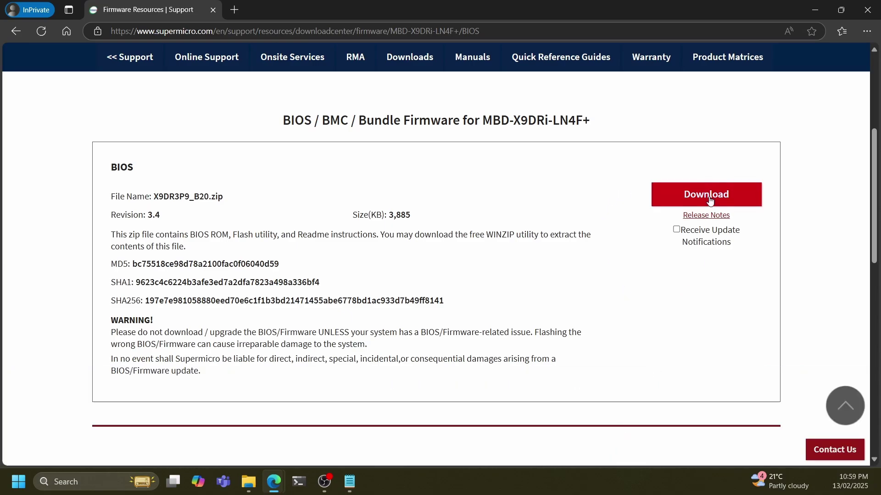
left_click(710, 202)
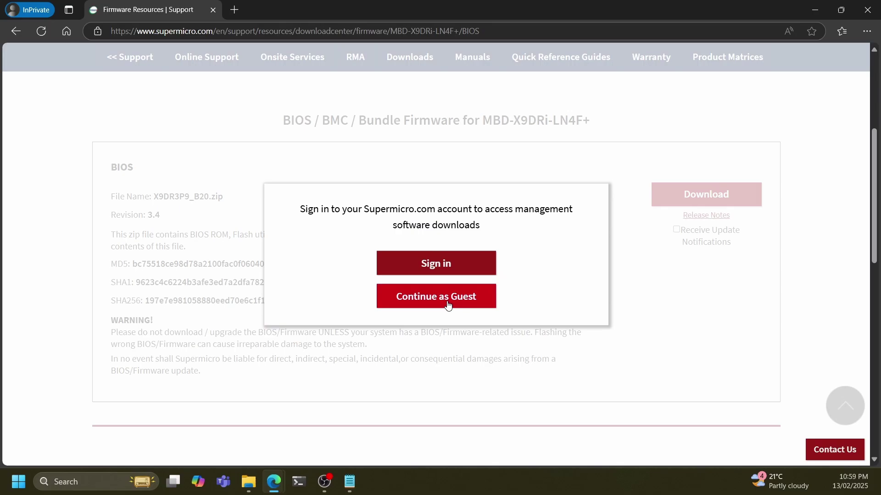
left_click(447, 305)
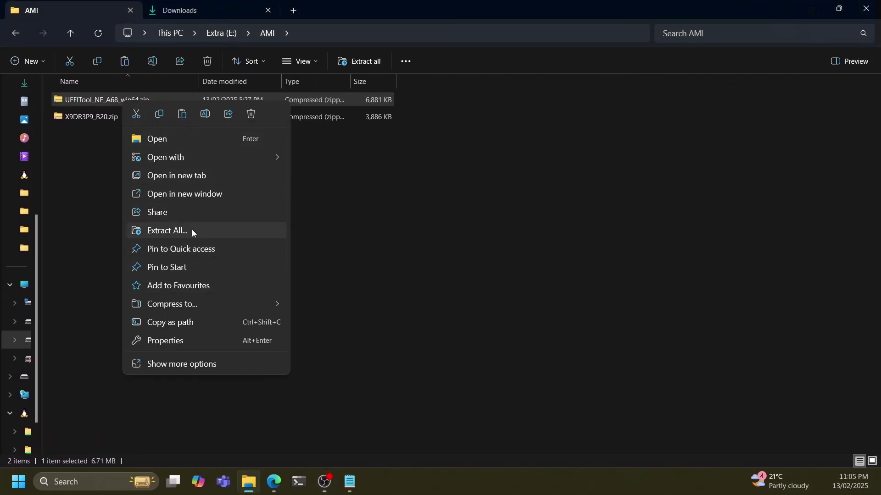
Extract UEFITool_NE_A68_win64.zip and X9DR3P9_B20.zip into their own folders
left_click(192, 230)
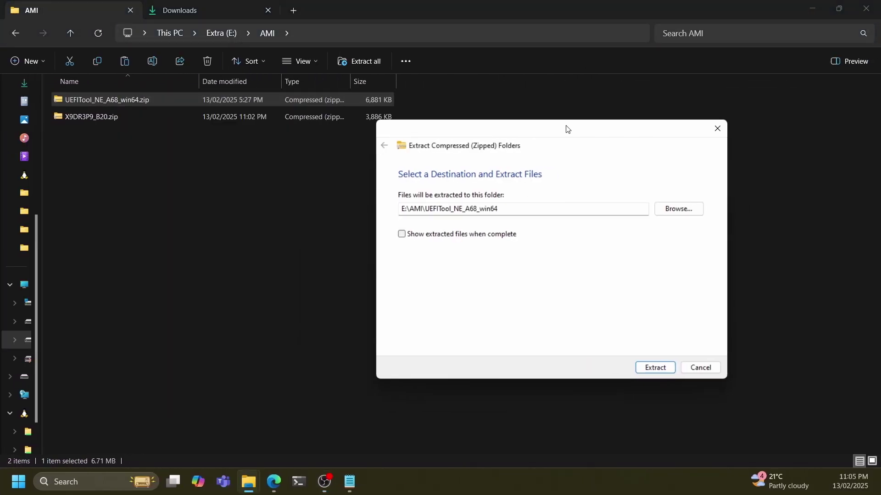
left_click(634, 389)
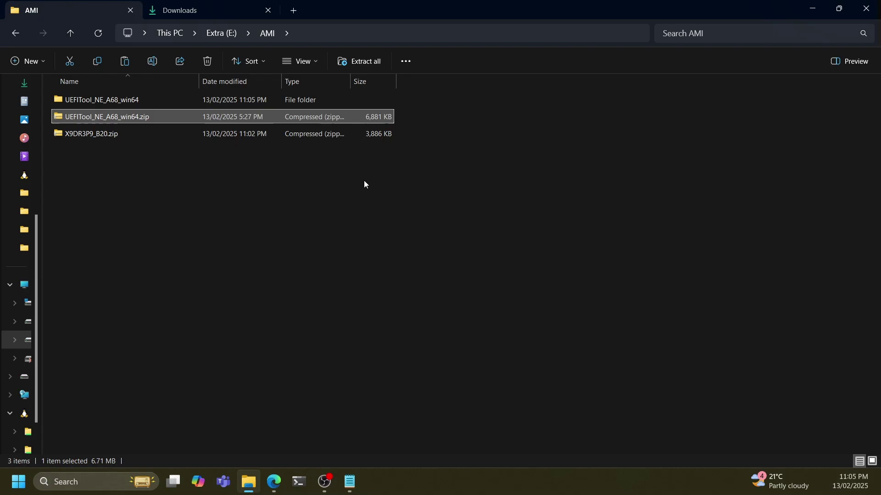
left_click(120, 133)
right_click(123, 133)
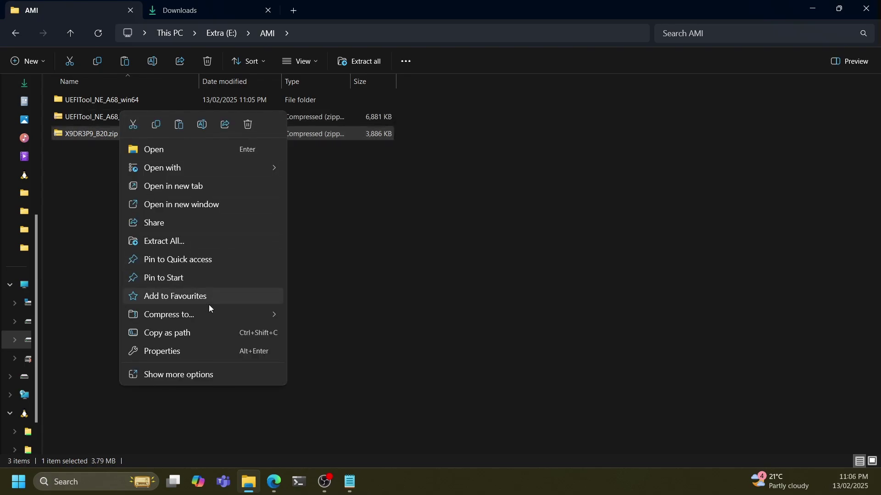
left_click(205, 237)
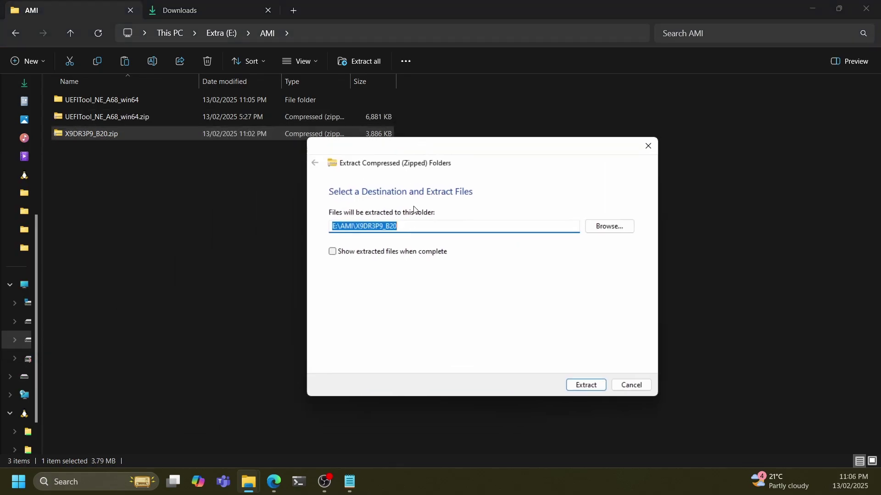
left_click(587, 385)
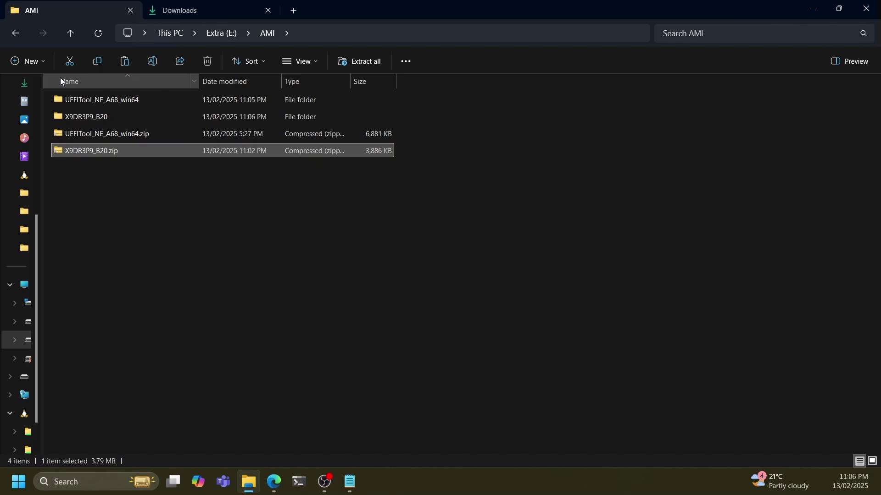
Move UEFITool.exe from the extracted folder up into the AMI folder
left_click(92, 100)
double_click(92, 100)
left_click_drag(92, 100, 270, 35)
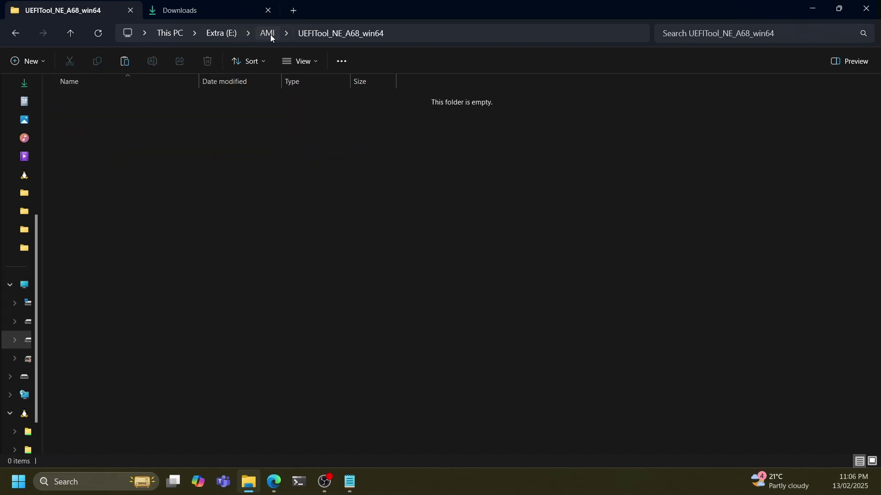
left_click(271, 34)
Move the X9DR3P9.B20 BIOS file from the extracted folders into AMI
double_click(92, 119)
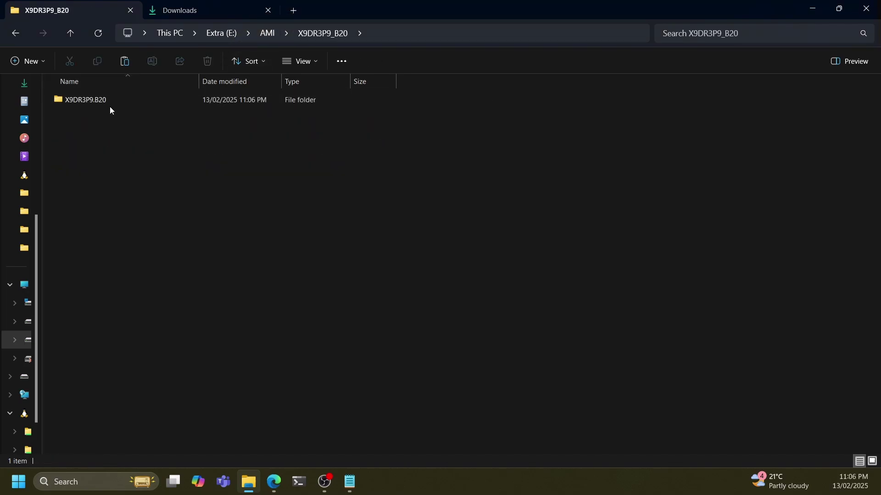
double_click(109, 101)
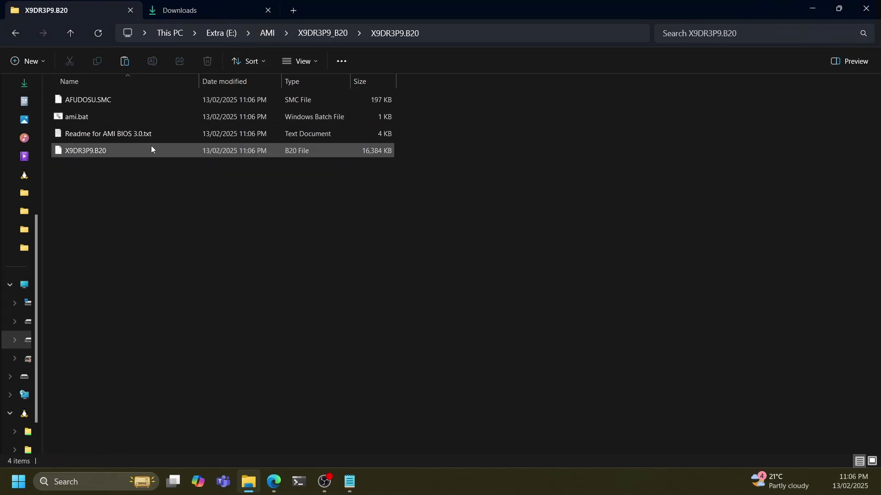
left_click(94, 155)
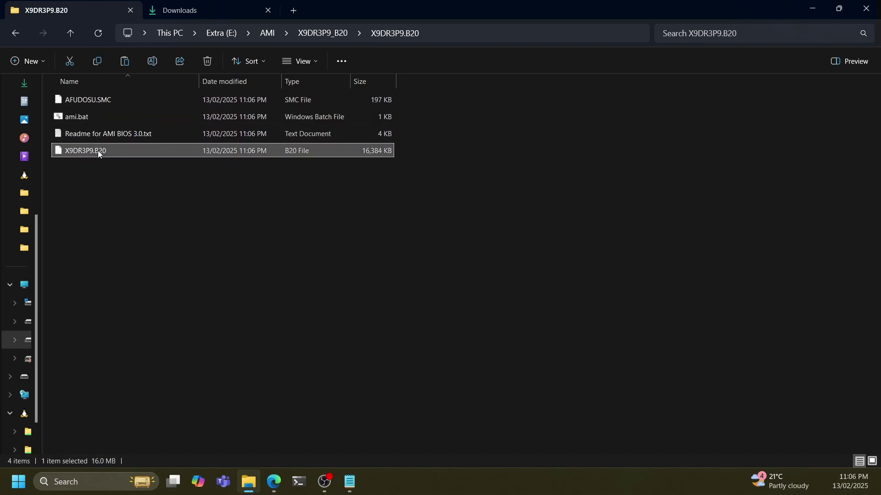
left_click_drag(98, 155, 267, 39)
left_click(267, 36)
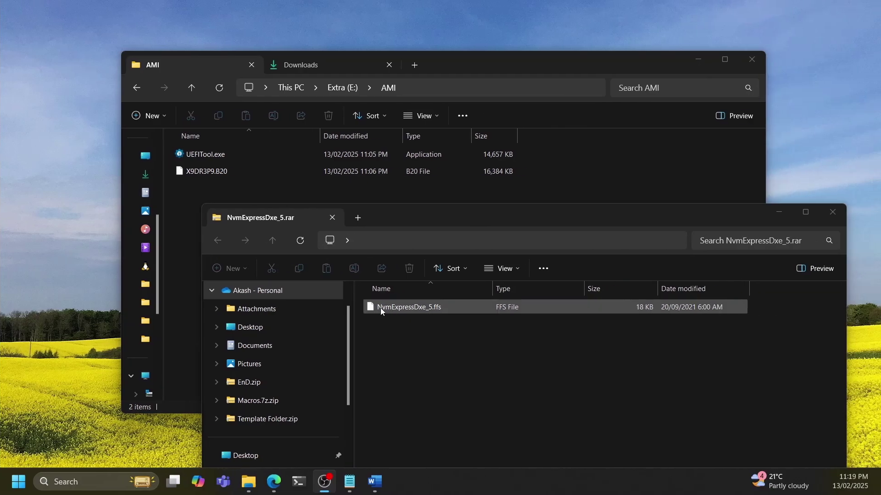
Copy NvmExpressDxe_5.ffs into AMI and close the NvmExpressDxe_5.rar window
left_click_drag(381, 307, 391, 192)
left_click(840, 214)
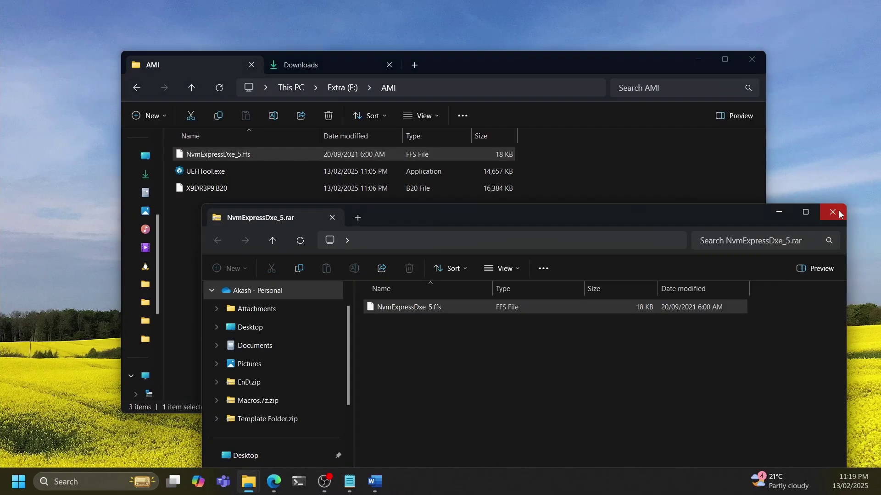
left_click(841, 214)
left_click(447, 212)
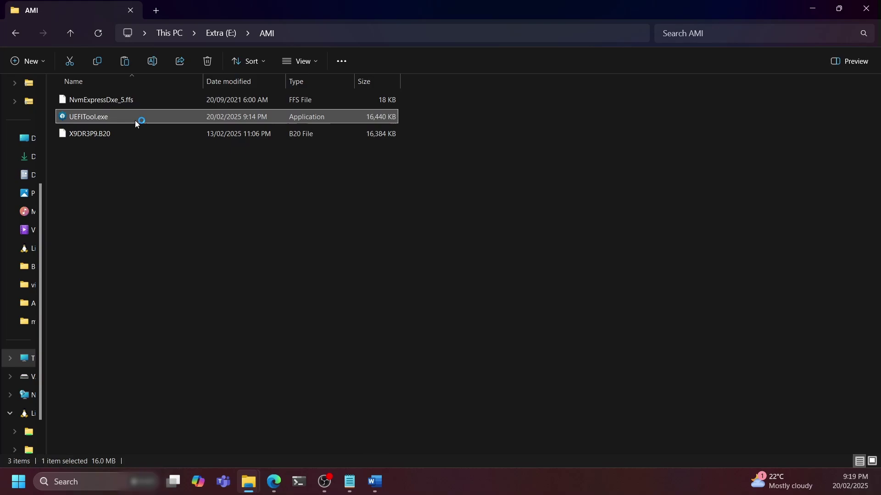
Maximize UEFITool and open X9DR3P9.B20 using the All files filter
left_click_drag(135, 54, 420, 2)
left_click(8, 15)
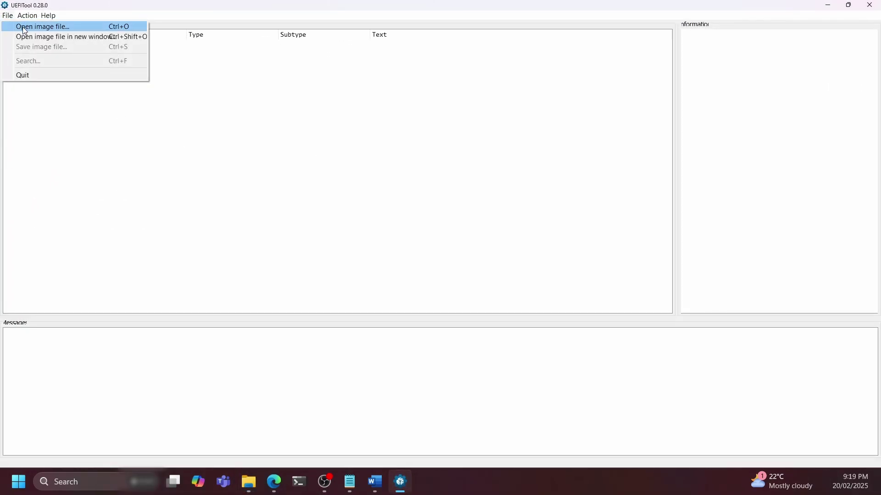
left_click(27, 26)
left_click(541, 298)
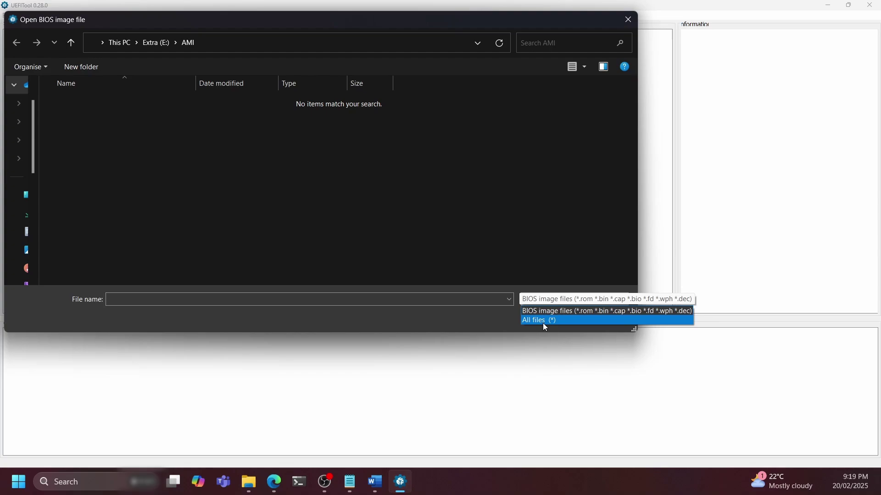
left_click(542, 324)
left_click(106, 140)
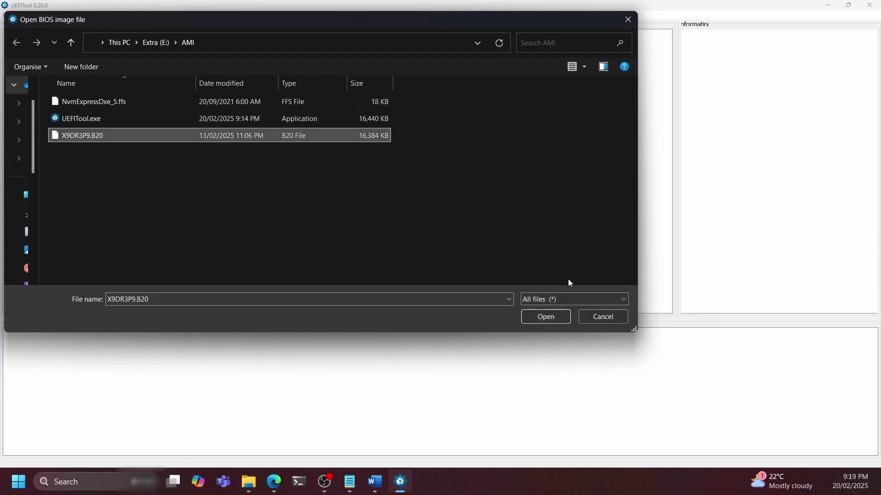
left_click(554, 315)
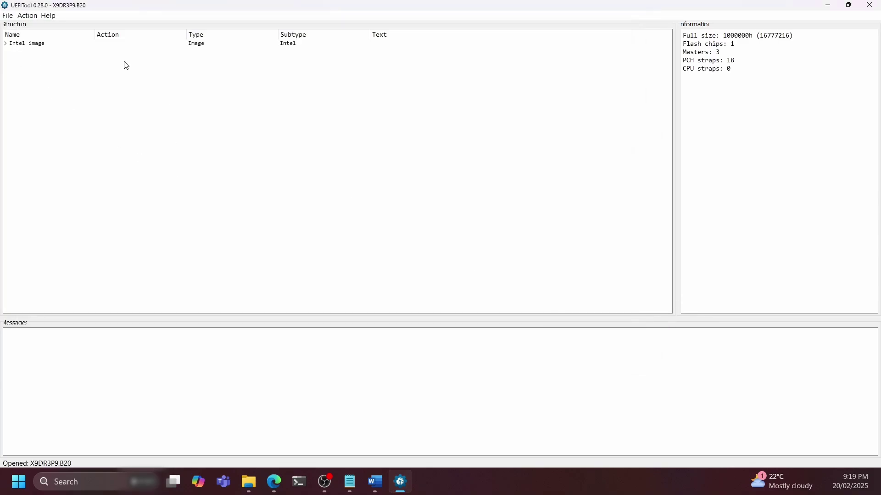
Expand the Intel image and its BIOS region to show the volumes
left_click(6, 44)
left_click(9, 75)
left_click(9, 73)
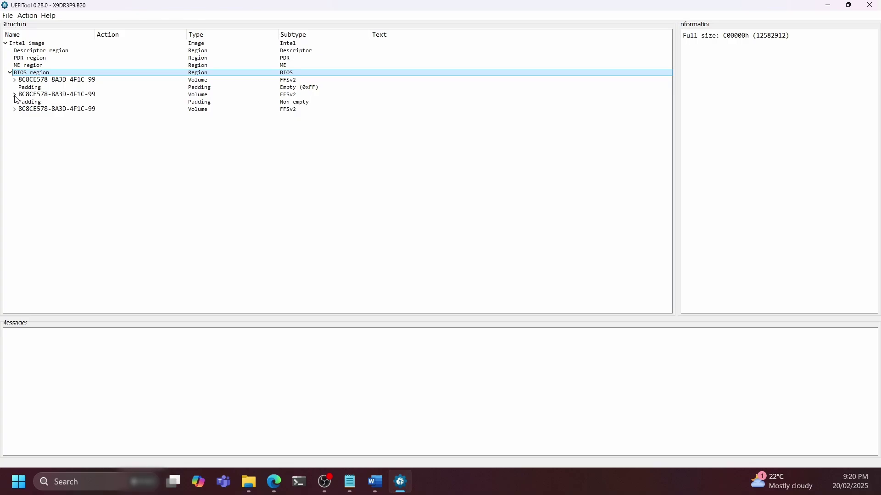
left_click(13, 95)
scroll(269, 161, "down", 5)
scroll(269, 161, "down", 10)
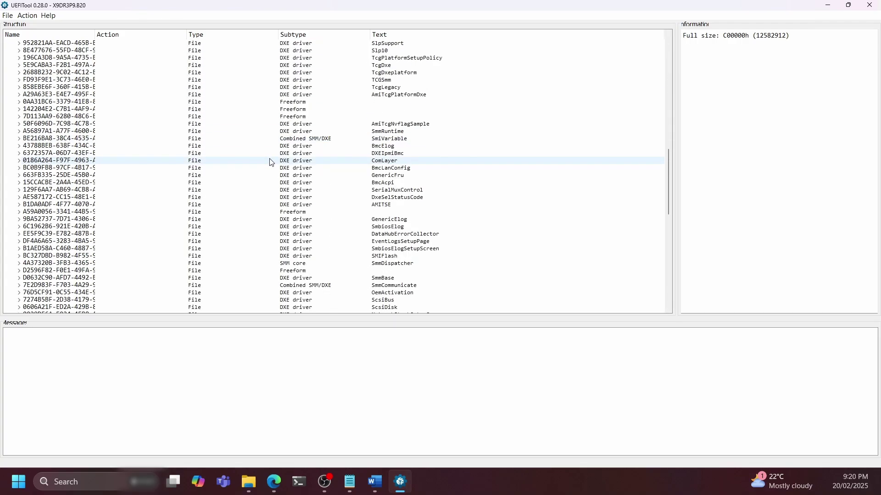
scroll(268, 163, "up", 15)
Collapse the volume and run a text search for 'DEX' across the image
left_click(14, 94)
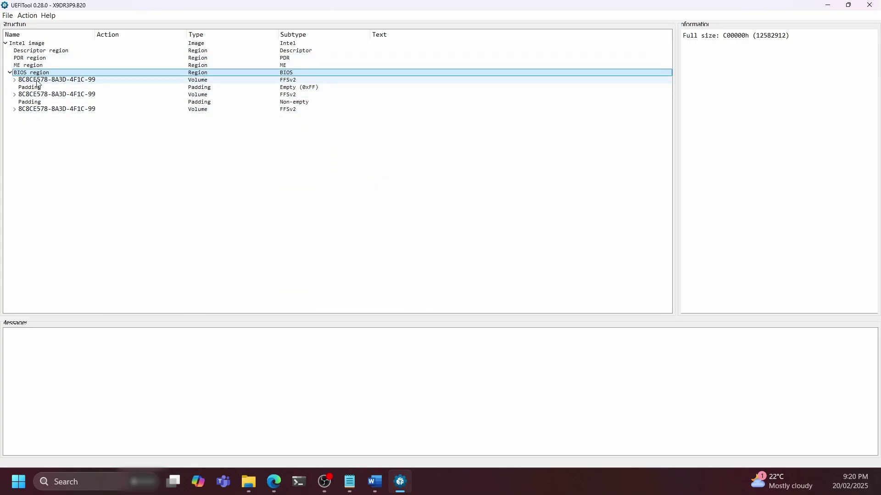
left_click(28, 16)
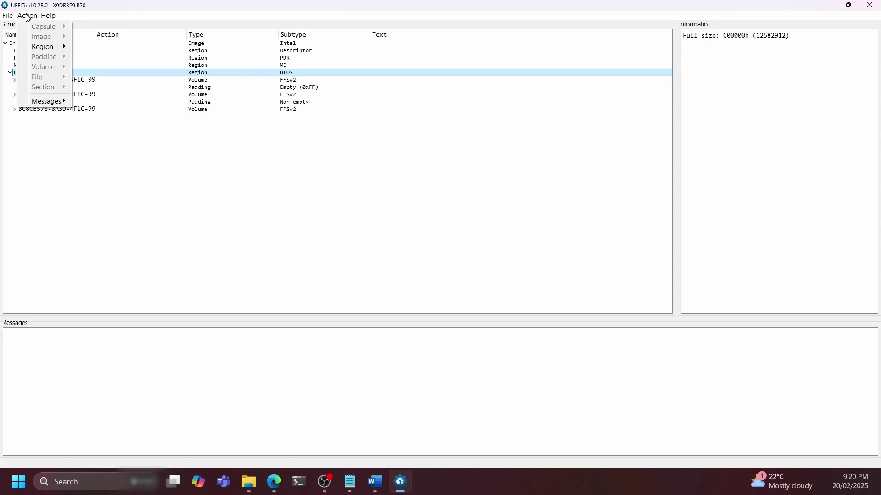
mouse_move(8, 16)
left_click(22, 61)
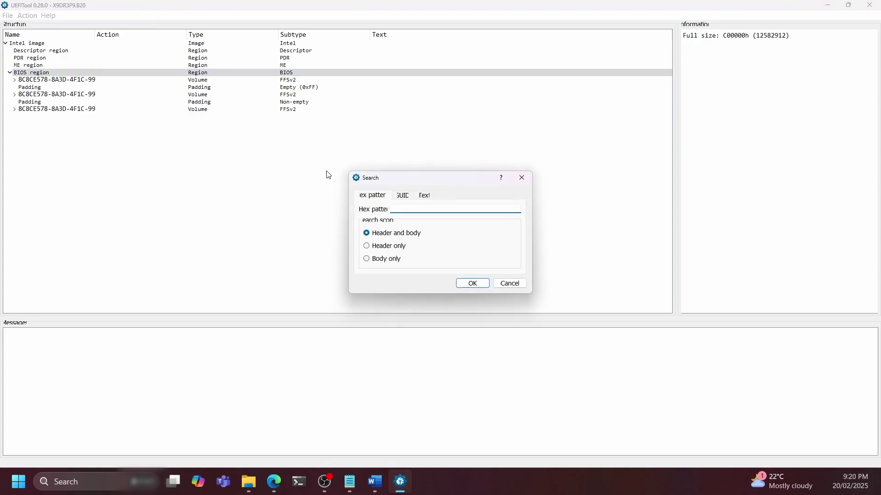
left_click(425, 196)
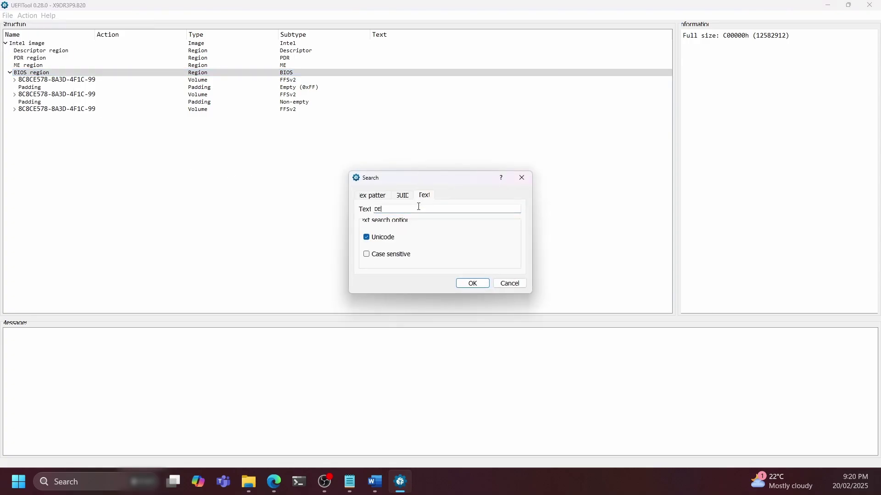
left_click(471, 287)
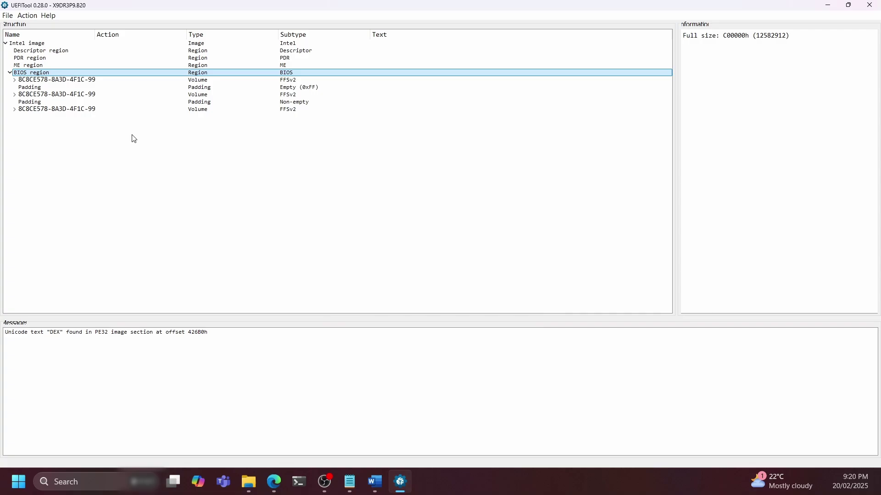
Locate the RuntimeMemoryHole driver and insert NvmExpressDxe_5.ffs right after it
double_click(133, 332)
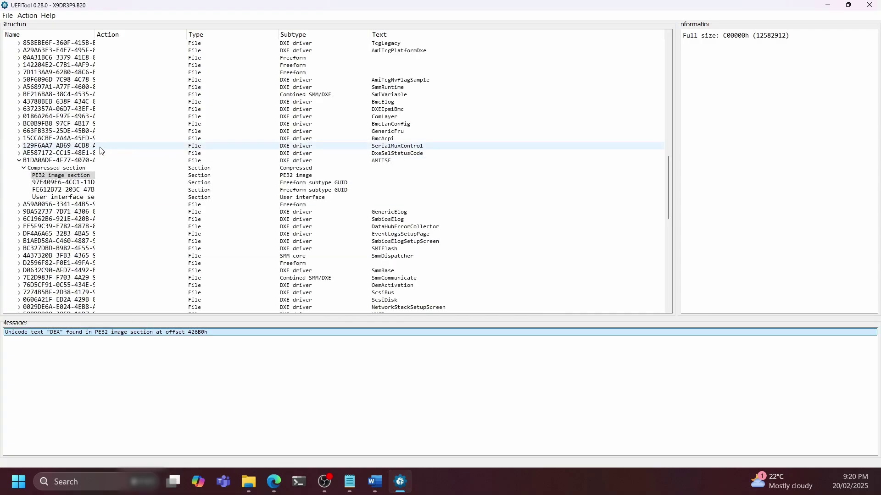
left_click(19, 161)
scroll(218, 150, "up", 15)
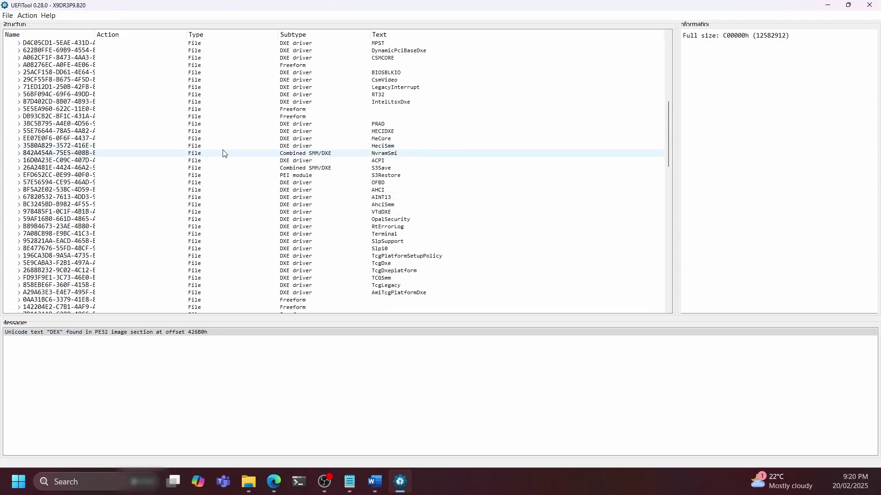
scroll(325, 112, "down", 12)
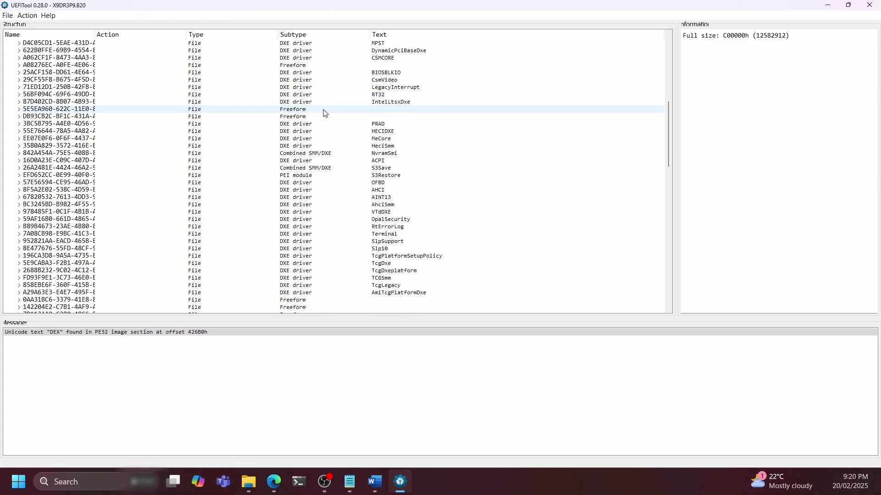
scroll(300, 164, "down", 18)
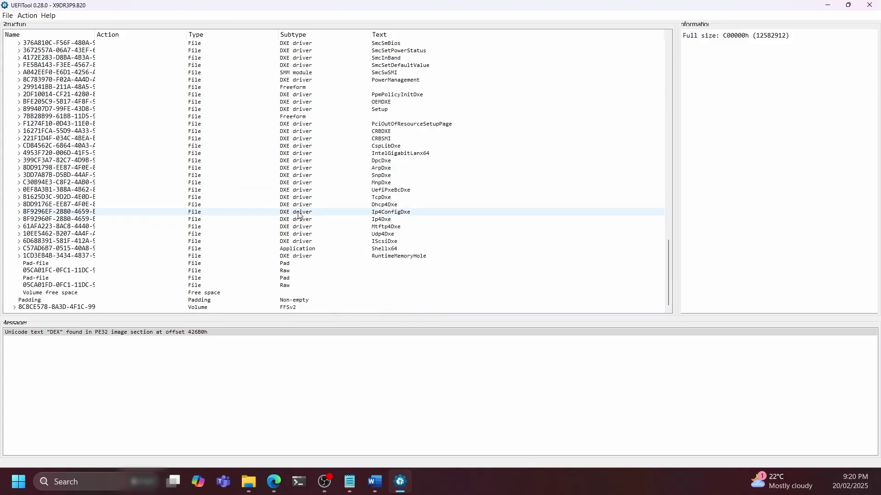
left_click(290, 257)
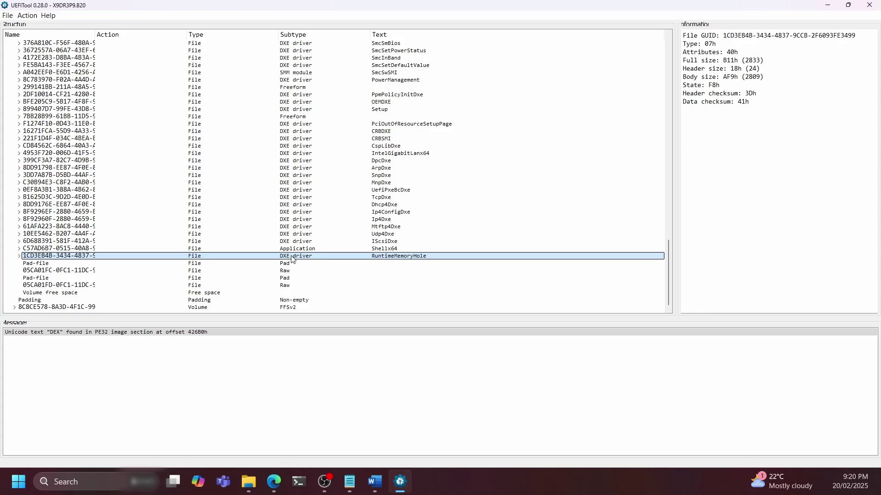
right_click(292, 260)
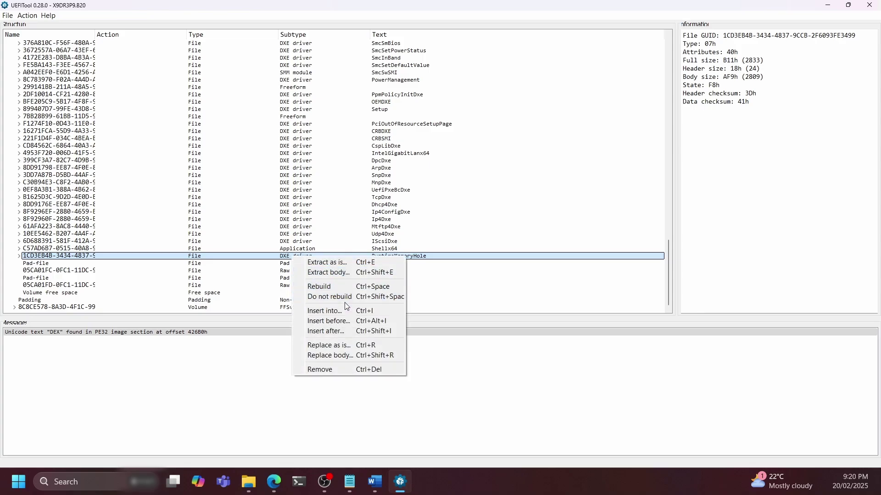
left_click(342, 327)
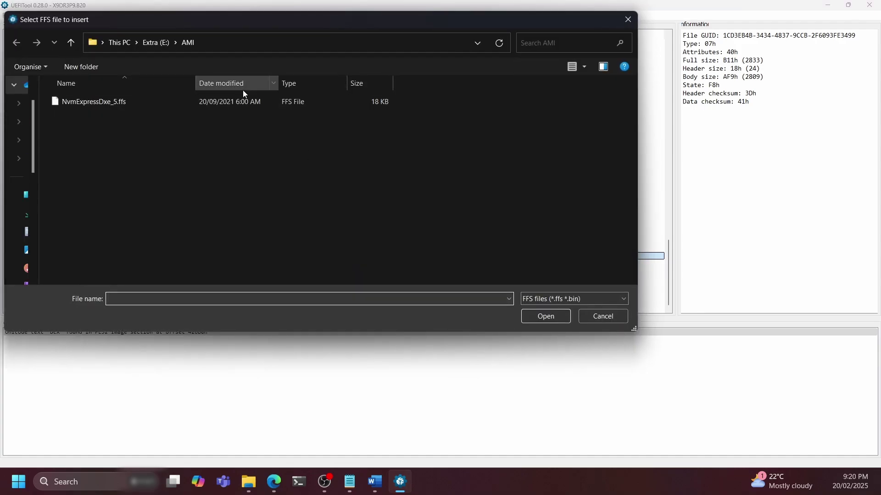
left_click(164, 105)
left_click(542, 315)
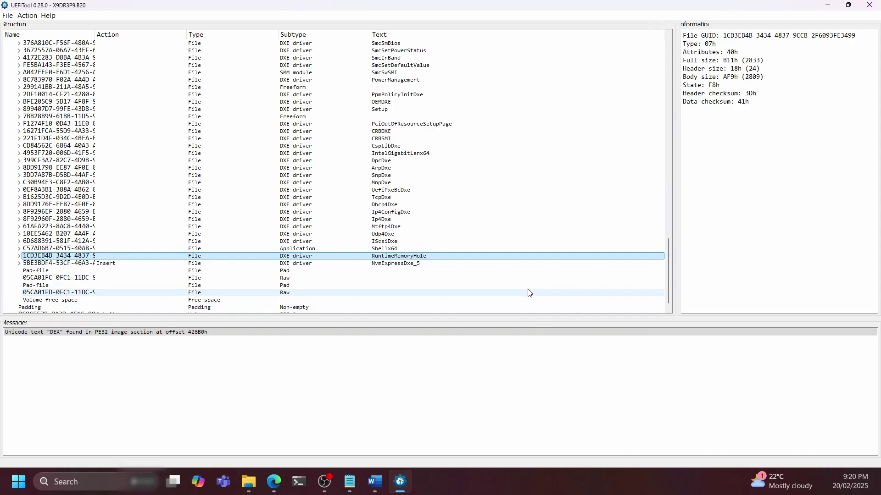
Save the modified image as moddedbios.rom and reopen it in UEFITool
left_click(9, 16)
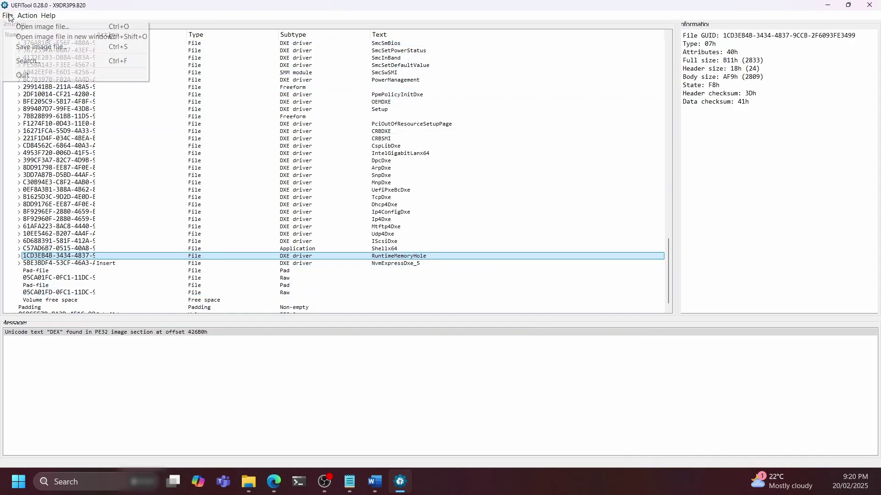
left_click(31, 48)
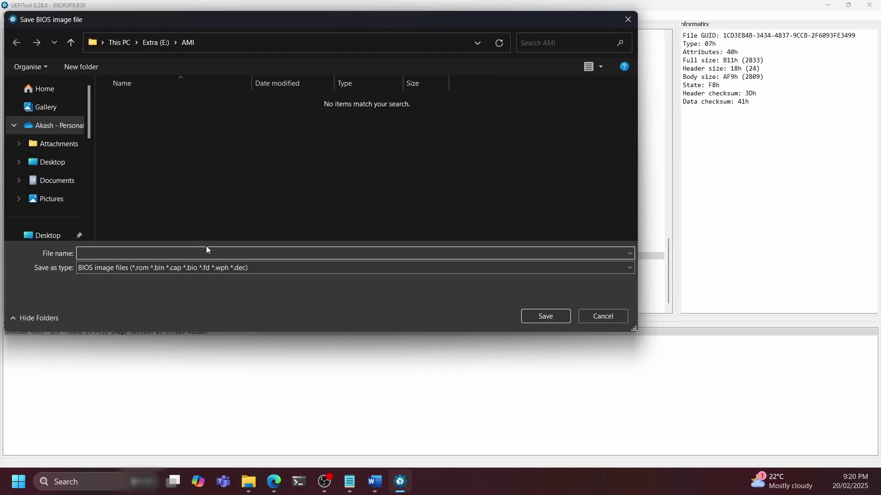
type("moddedbios")
left_click(545, 316)
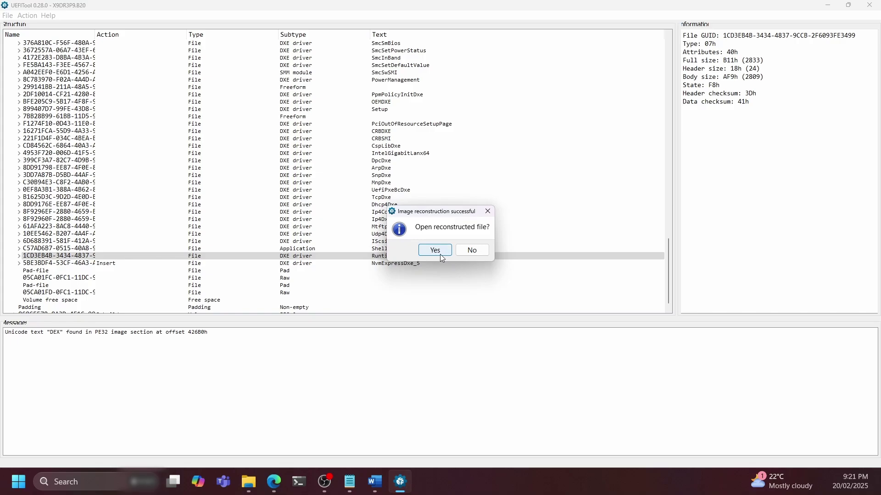
left_click(442, 259)
Expand Intel image > BIOS region and select NvmExpressDxe_5 to verify the insertion
left_click(6, 44)
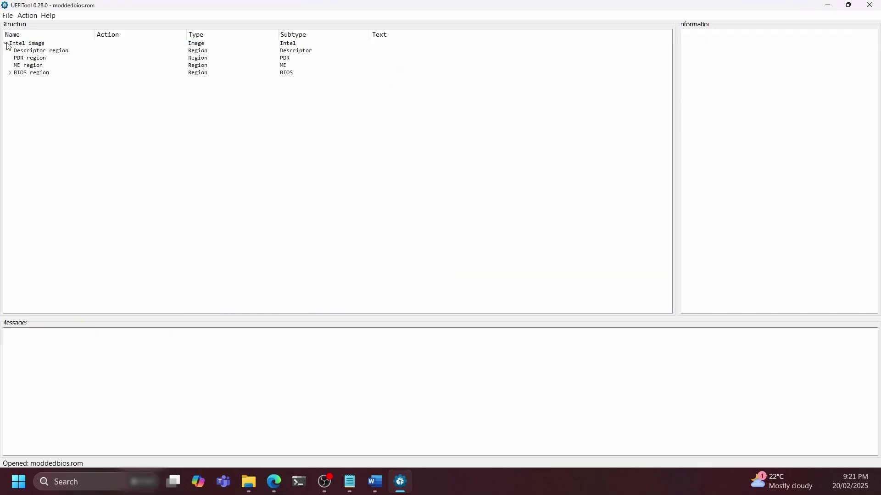
left_click(10, 74)
left_click(15, 94)
scroll(320, 213, "down", 15)
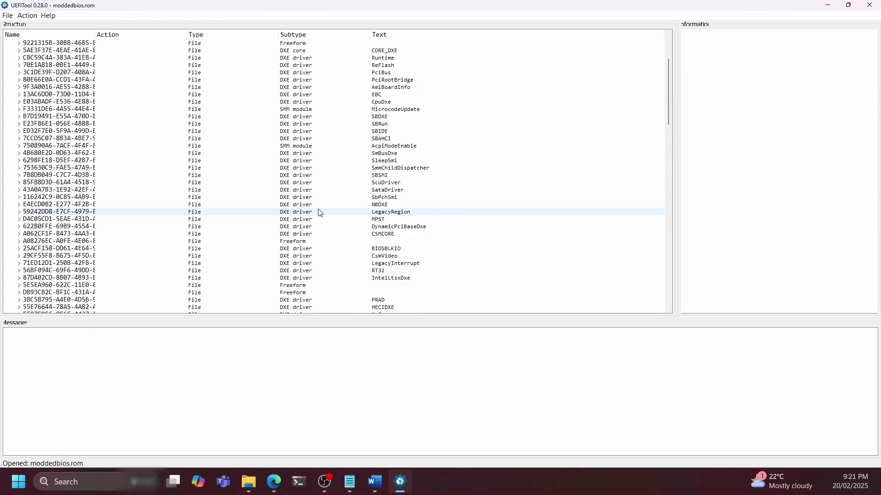
scroll(320, 213, "down", 10)
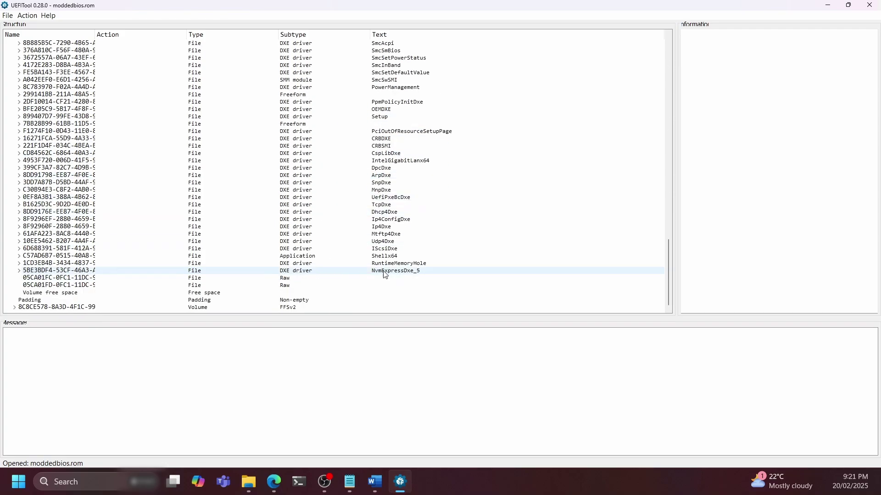
left_click(380, 272)
Close UEFITool and check moddedbios.rom in the AMI folder
left_click(869, 5)
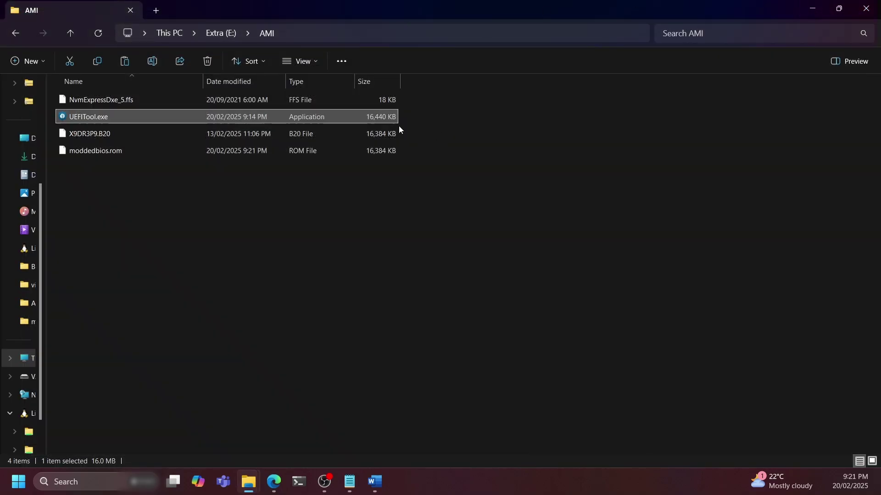
left_click(205, 153)
right_click(194, 153)
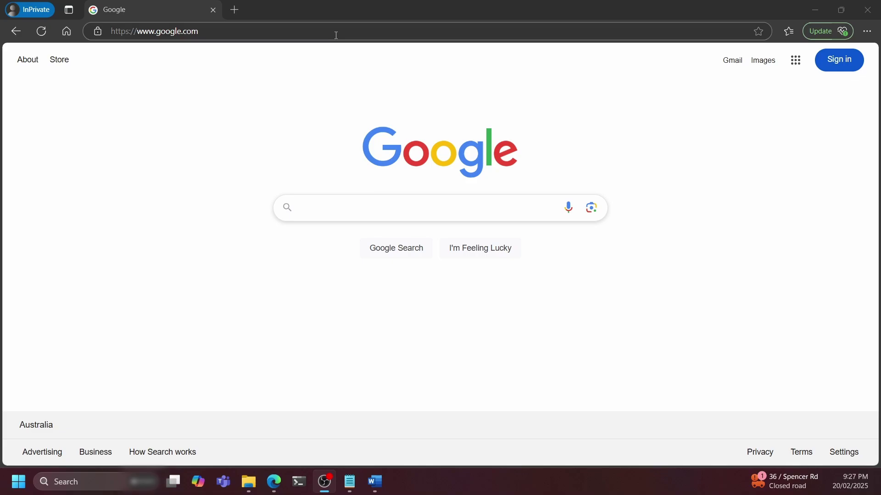
Log in to the Supermicro IPMI console at 10.0.0.252 with the admin username and password
left_click(336, 34)
type("10.0.")
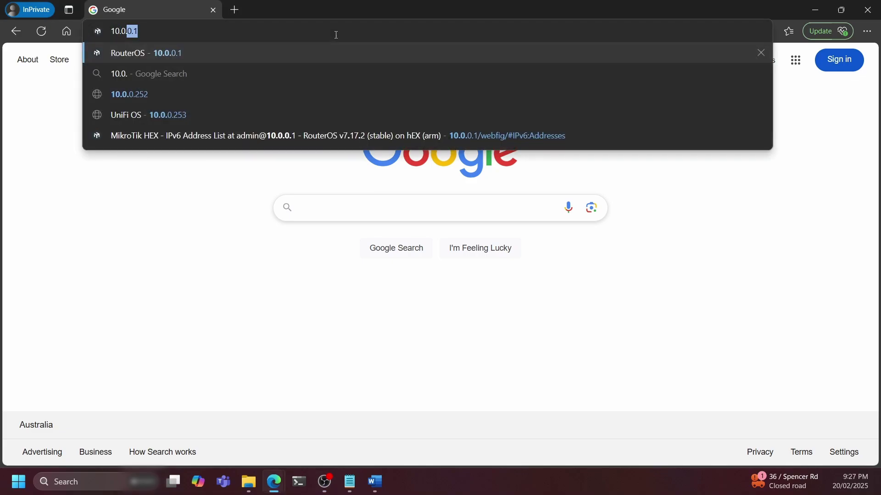
type("0.252")
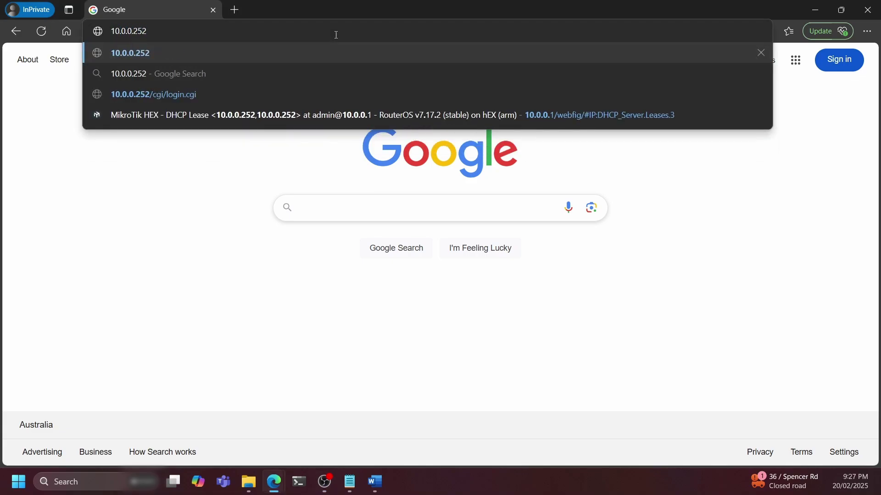
key("Return")
left_click(430, 194)
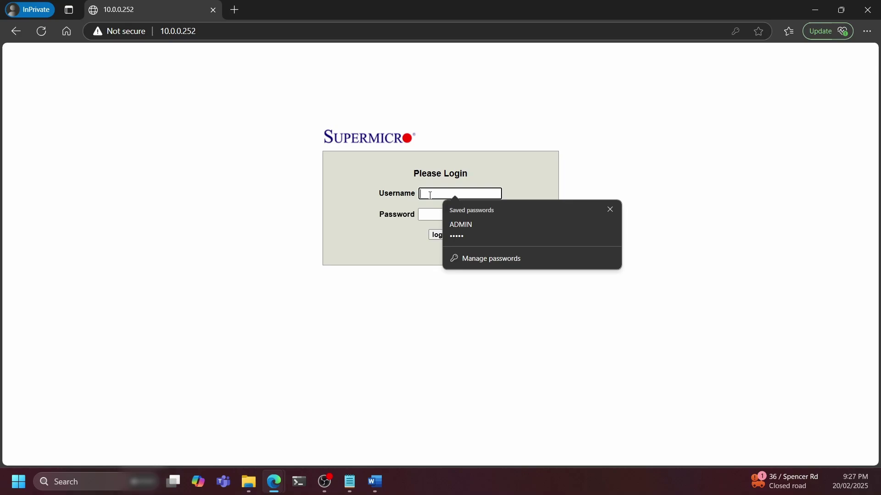
type("ADMIN")
key("Tab")
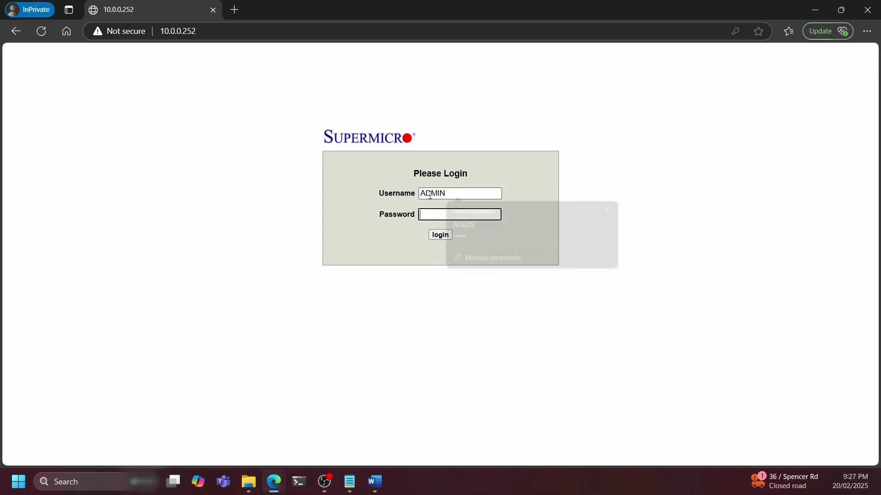
type("A")
key("Return")
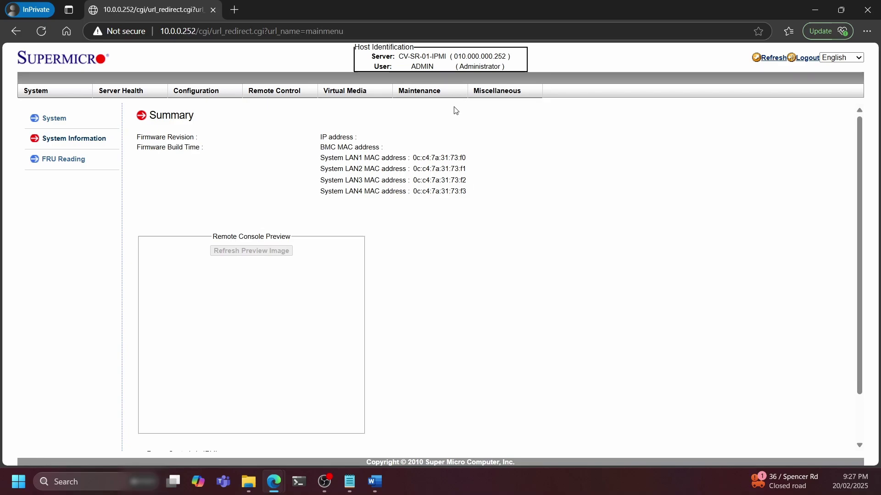
Go to Maintenance > BIOS Update, start Upload BIOS, and dismiss the missing-image alert
mouse_move(440, 98)
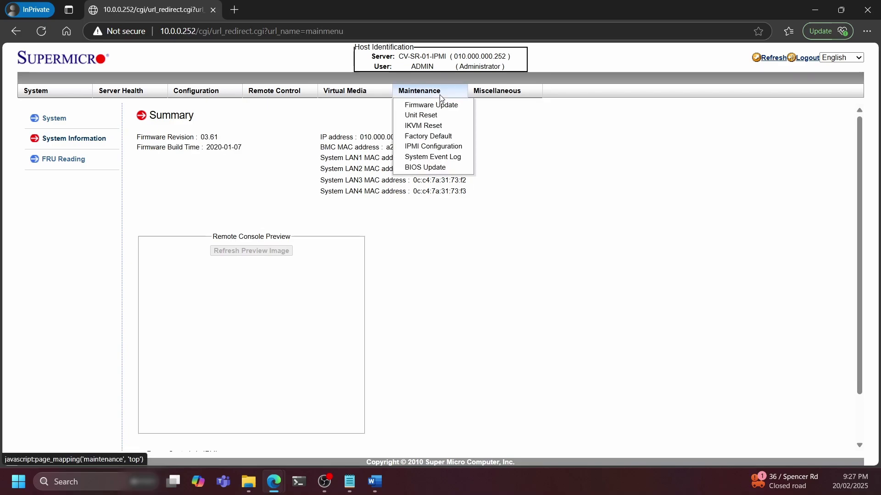
left_click(438, 168)
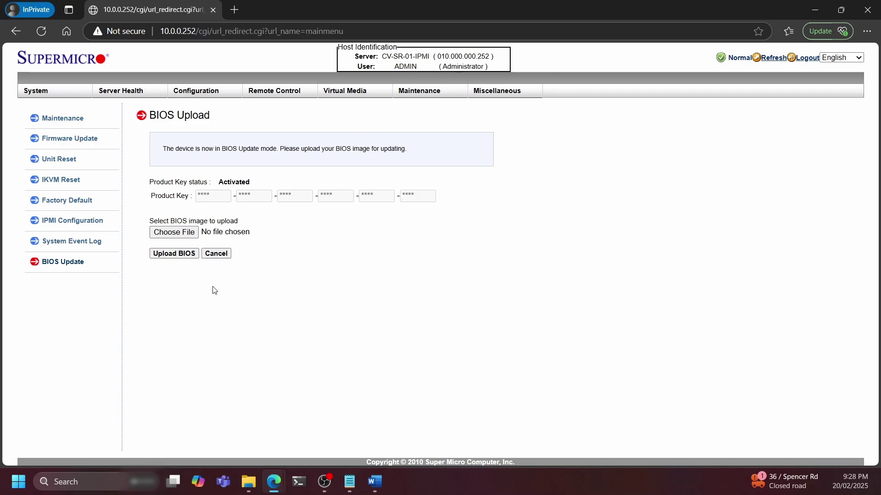
left_click(168, 255)
left_click(541, 94)
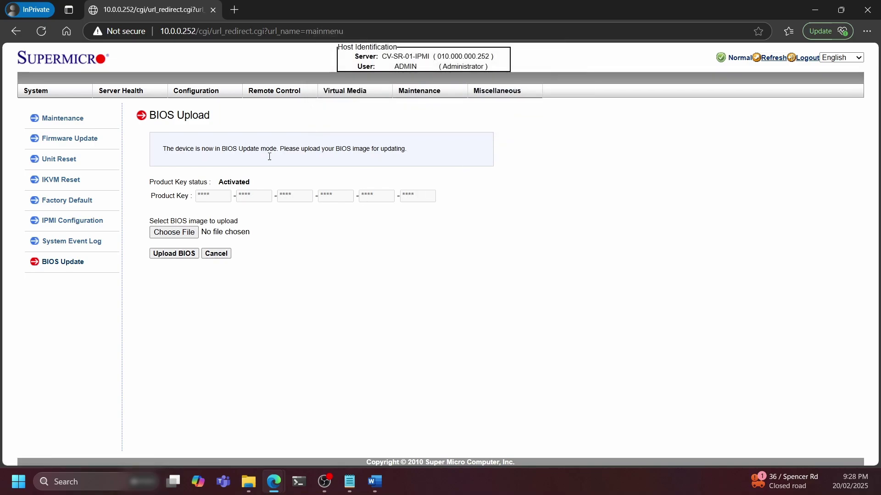